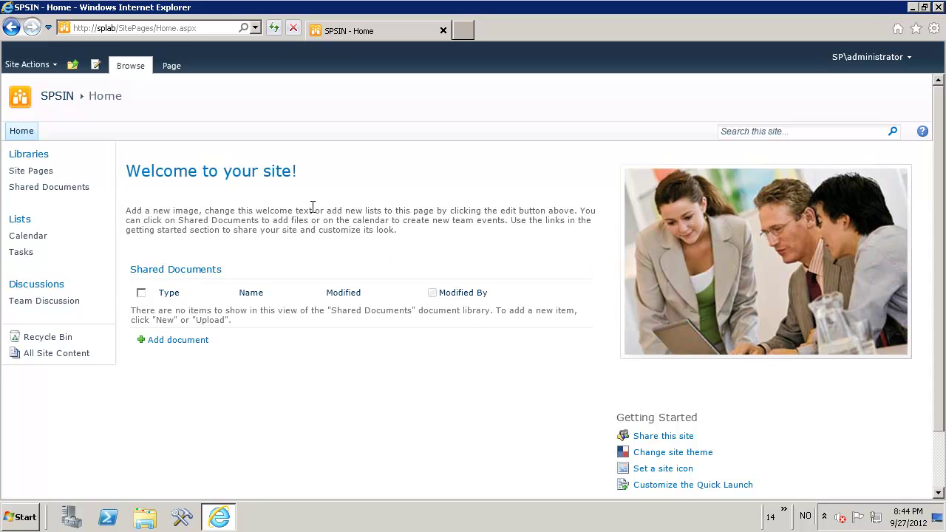
# Examine the home page's HTML source for its script and style sheet references, closing the source view when done
pyautogui.rightClick(344, 213)
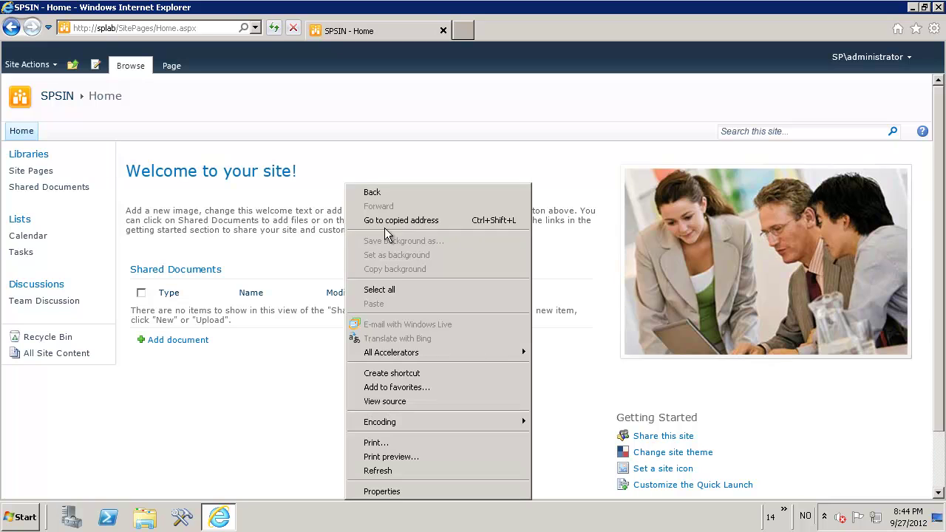
pyautogui.click(405, 403)
pyautogui.click(416, 251)
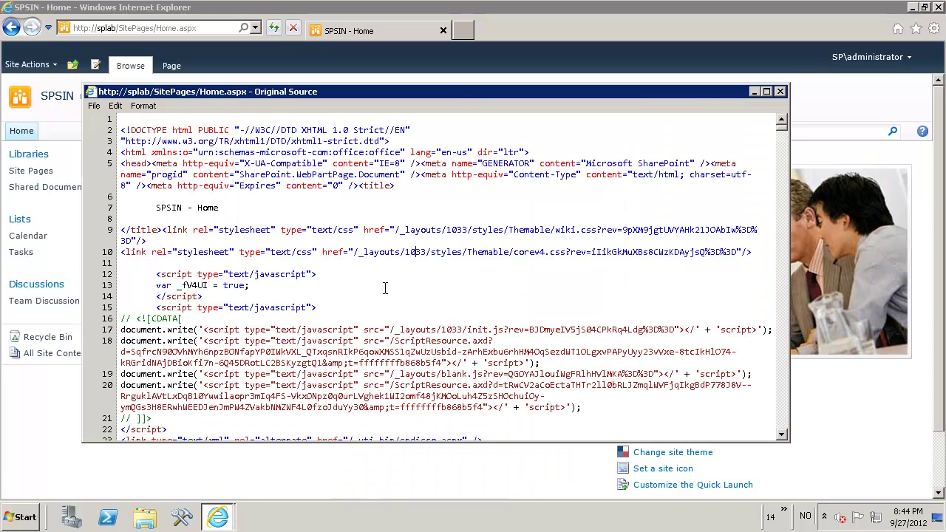
pyautogui.scroll(-3, 385, 287)
pyautogui.scroll(-2, 385, 287)
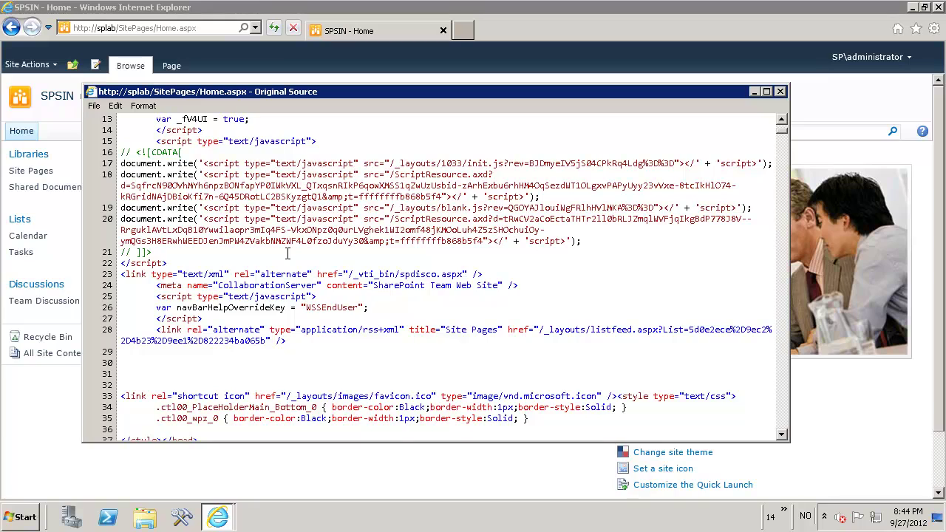
pyautogui.scroll(-1, 288, 255)
pyautogui.scroll(-5, 287, 255)
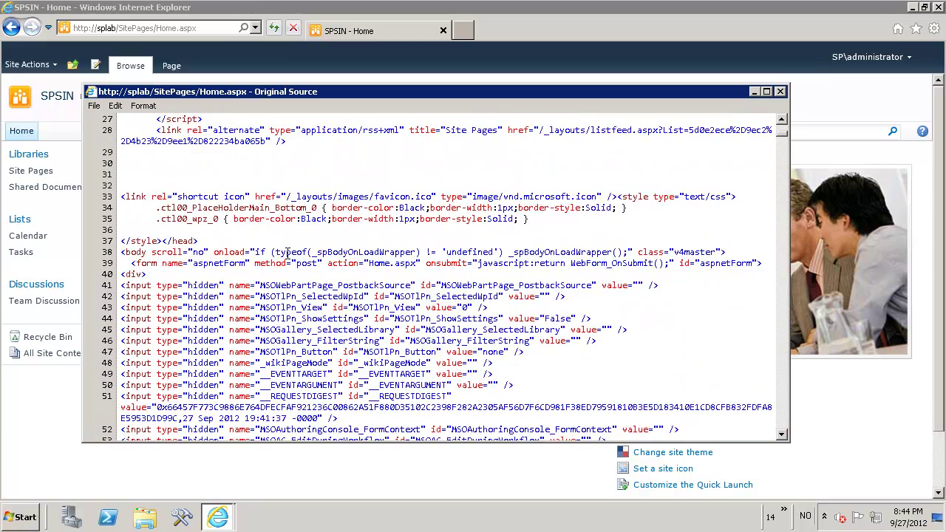
pyautogui.scroll(8, 262, 229)
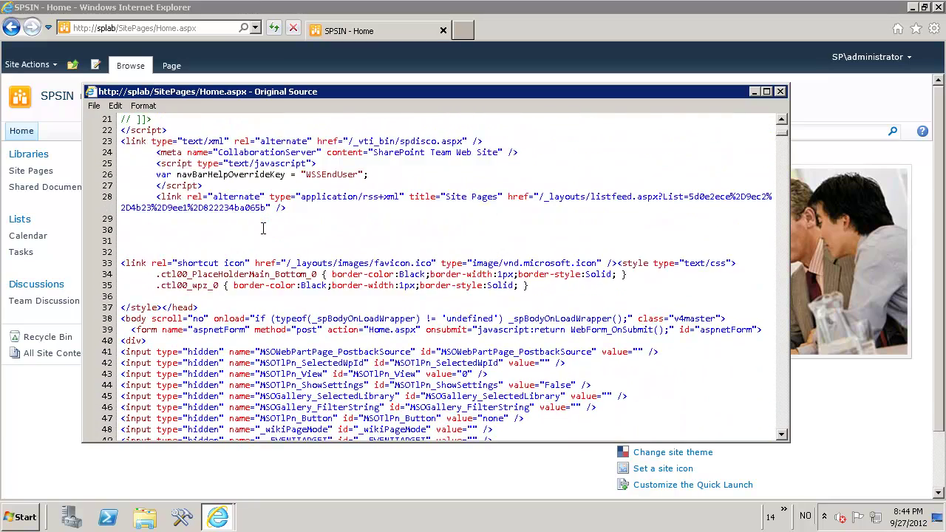
pyautogui.scroll(2, 281, 218)
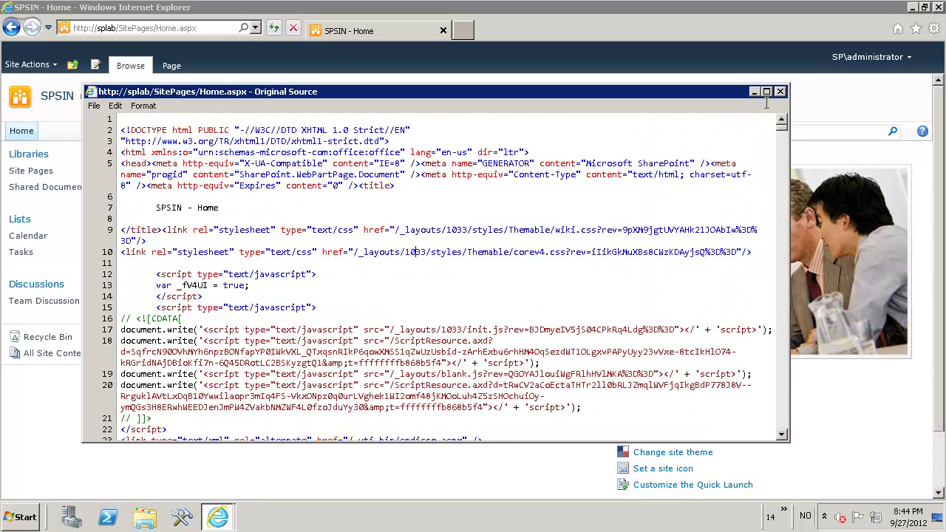
pyautogui.click(780, 91)
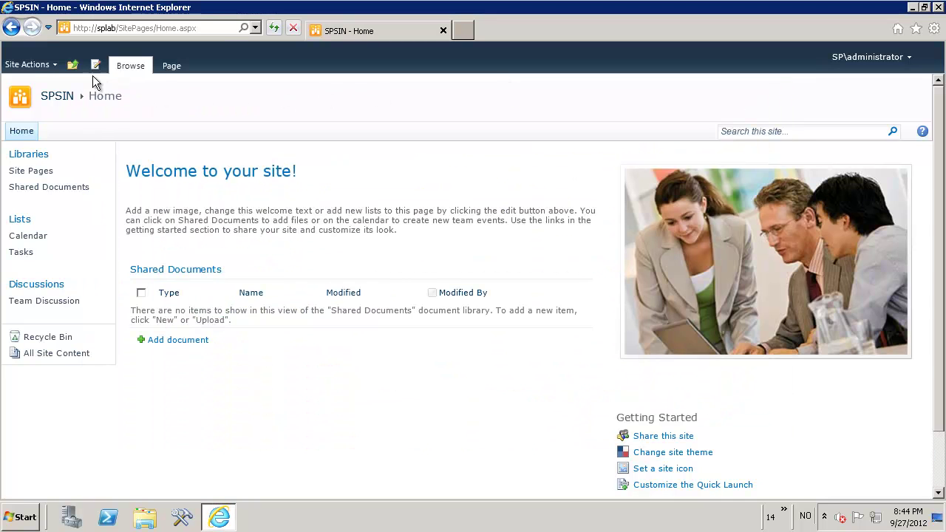
# Add the SP SIN configuration package for jQuery 1.8.2 and SPServices 0.7.2 from the cdnjs.com CDN on all pages
pyautogui.click(53, 65)
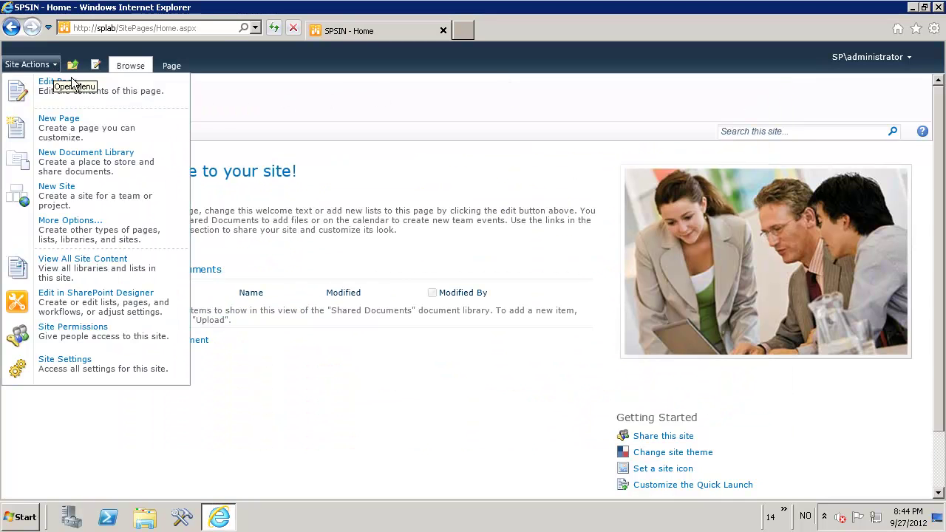
pyautogui.click(145, 369)
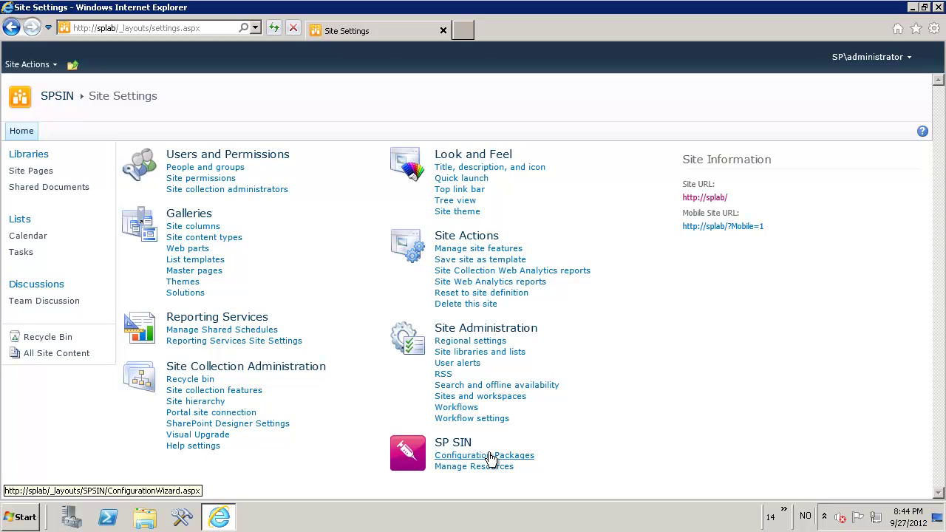
pyautogui.click(527, 457)
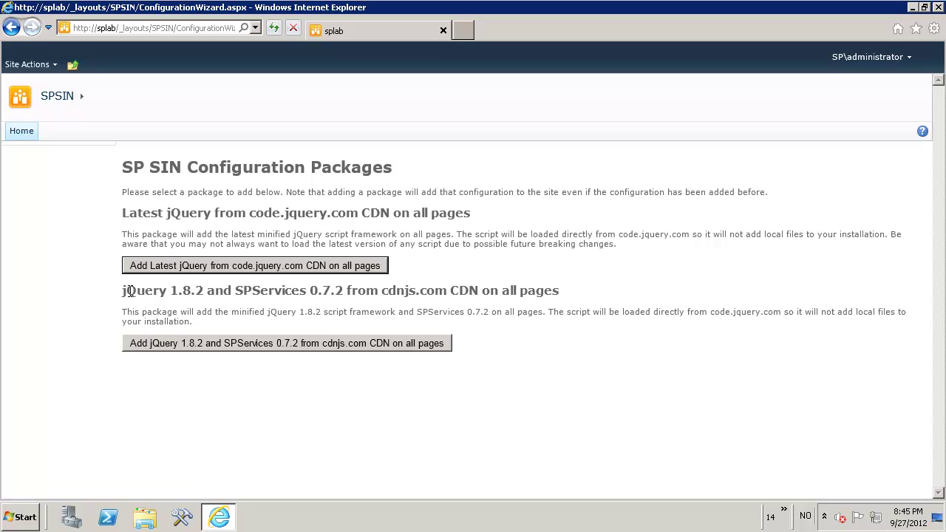
pyautogui.moveTo(123, 290); pyautogui.dragTo(579, 296)
pyautogui.click(578, 295)
pyautogui.click(231, 345)
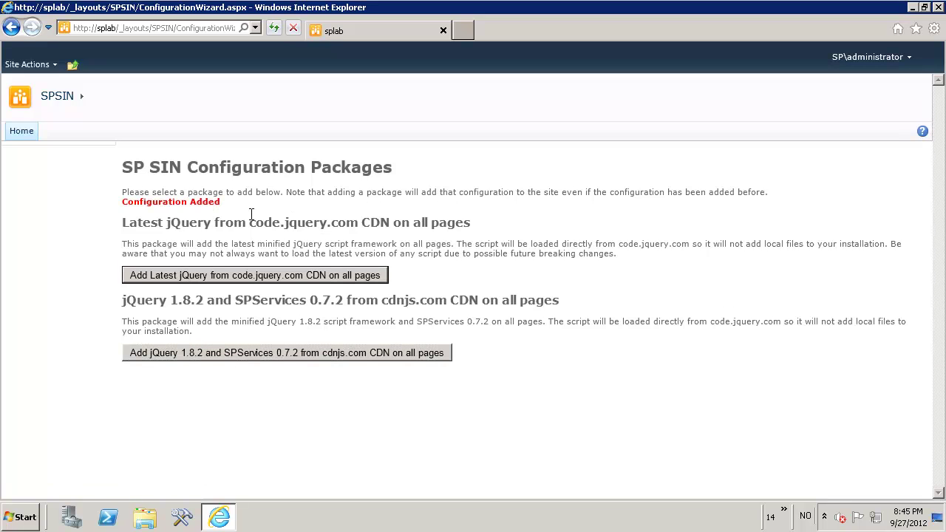
pyautogui.moveTo(226, 203); pyautogui.dragTo(131, 207)
pyautogui.click(104, 181)
# Check the configuration page's HTML source for the SPServices and jQuery script tags, highlight them and close the source view
pyautogui.rightClick(541, 205)
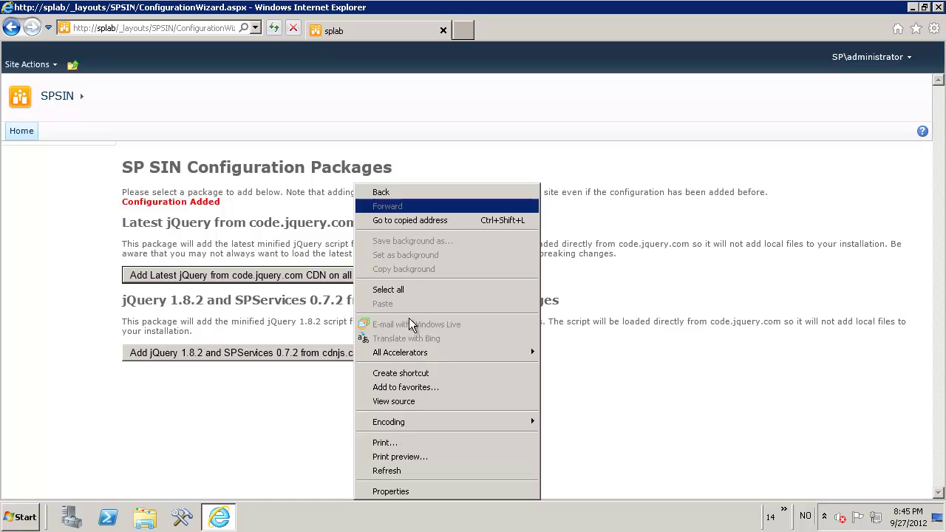
pyautogui.click(404, 400)
pyautogui.scroll(-3, 439, 281)
pyautogui.scroll(-2, 437, 293)
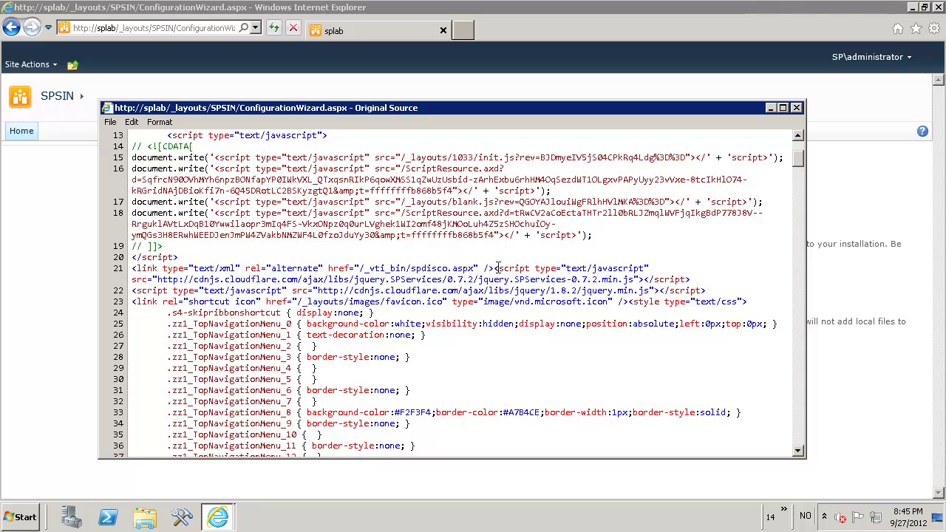
pyautogui.moveTo(494, 269); pyautogui.dragTo(711, 289)
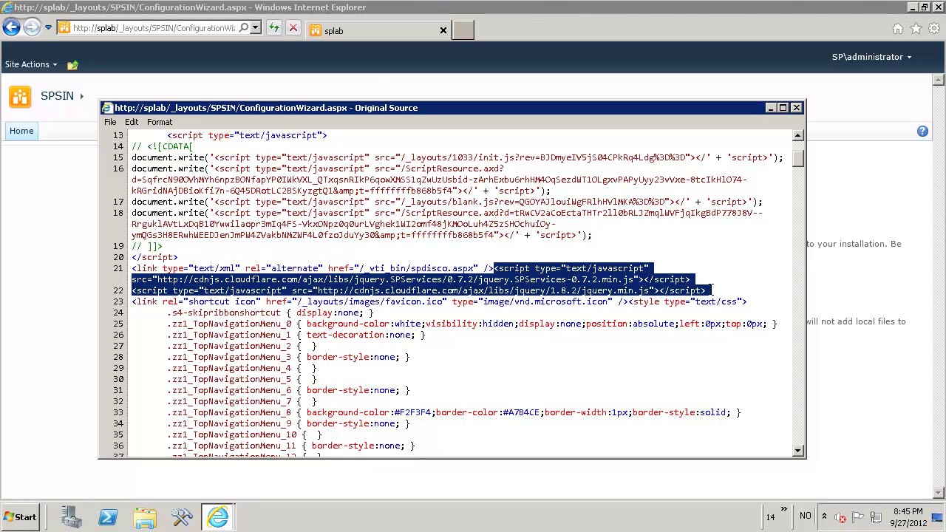
pyautogui.click(801, 107)
# Return to the site's home page and check its HTML source for the SPServices and jQuery script tags, closing the source view when done
pyautogui.click(22, 135)
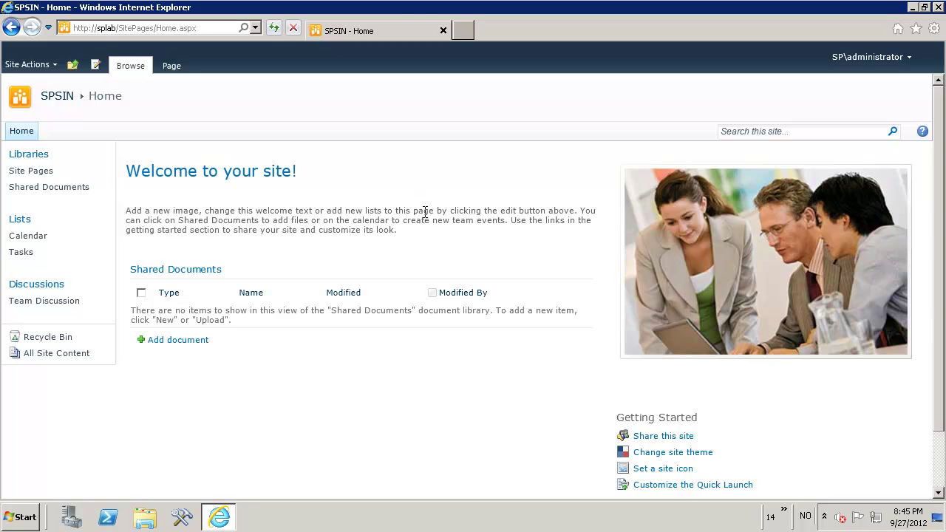
pyautogui.rightClick(425, 212)
pyautogui.click(484, 402)
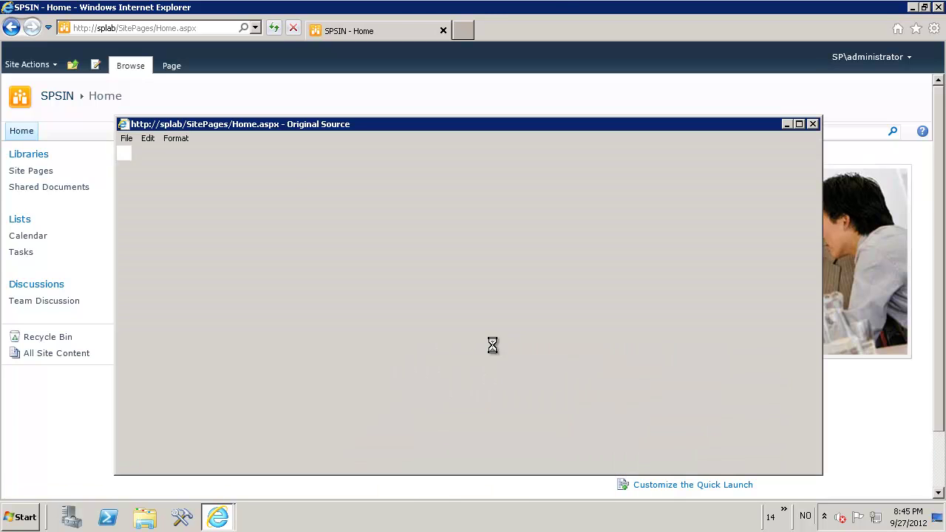
pyautogui.scroll(-5, 504, 312)
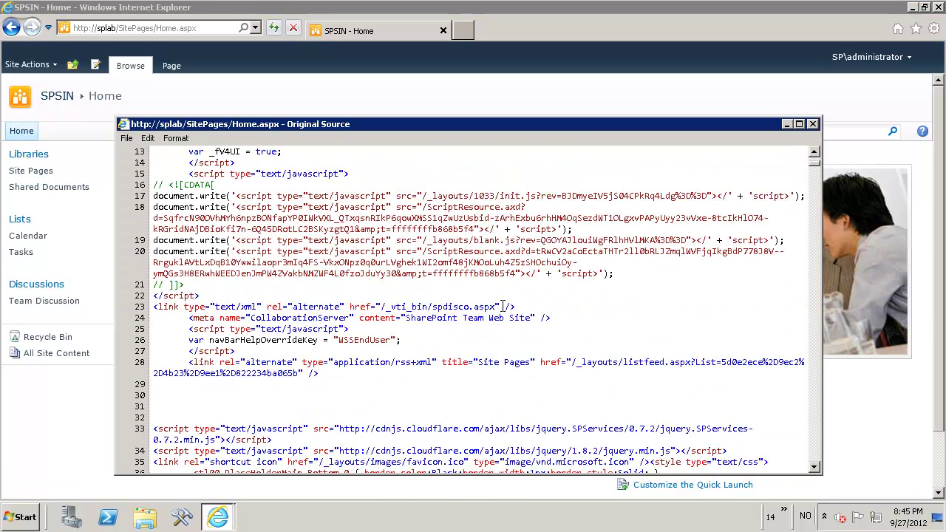
pyautogui.scroll(-1, 473, 310)
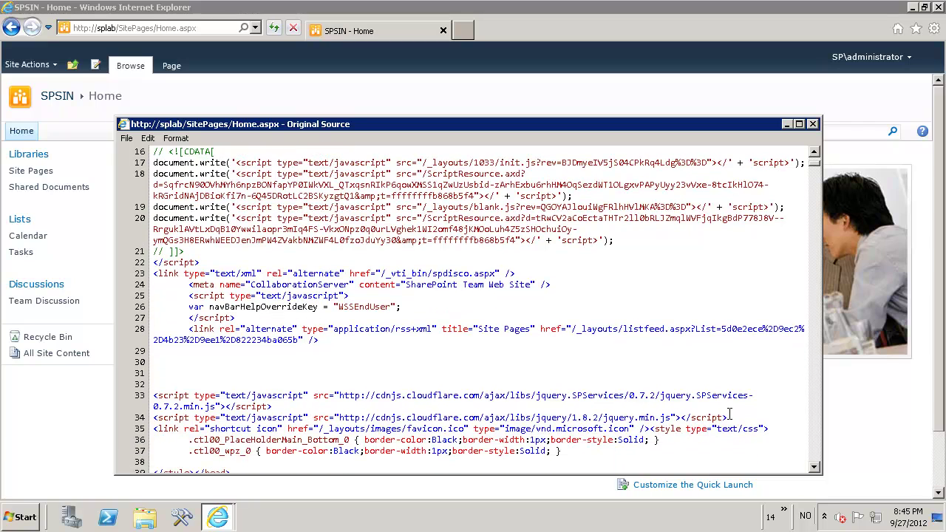
pyautogui.moveTo(731, 416); pyautogui.dragTo(159, 399)
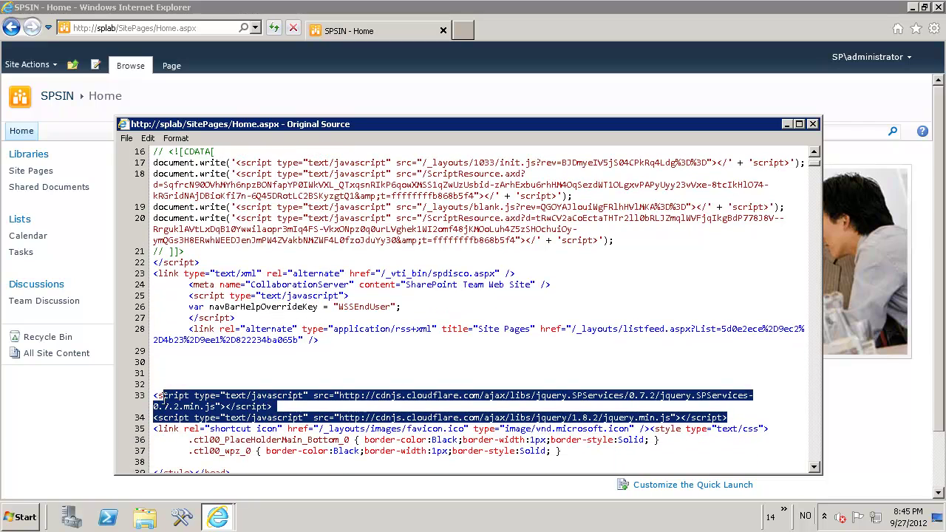
pyautogui.click(215, 406)
pyautogui.click(811, 126)
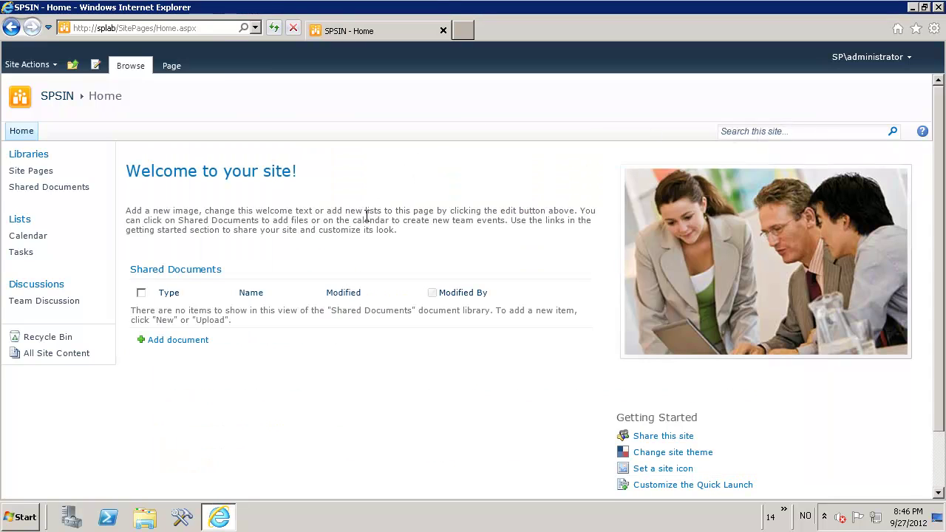
# Open the SP SIN resources list from the site settings and inspect the jQuery 1.8.2 resource's editable fields without saving
pyautogui.click(43, 65)
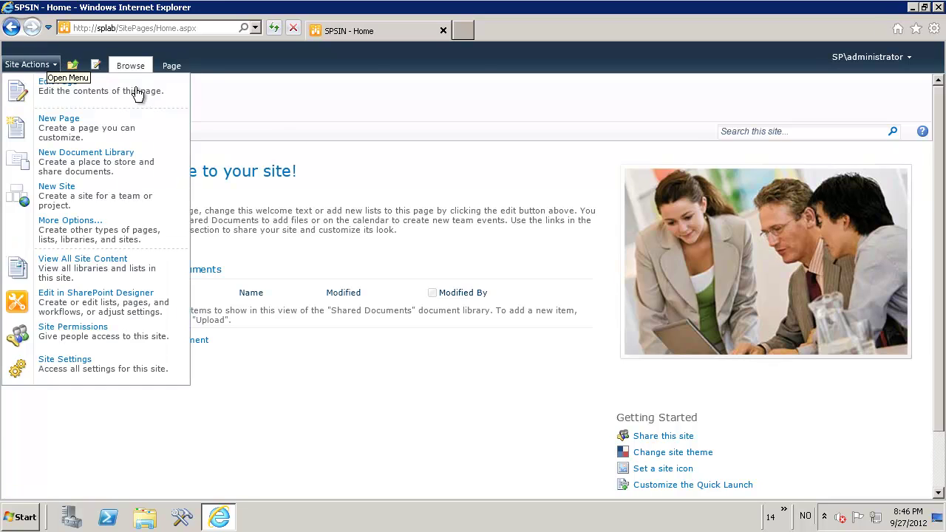
pyautogui.click(112, 368)
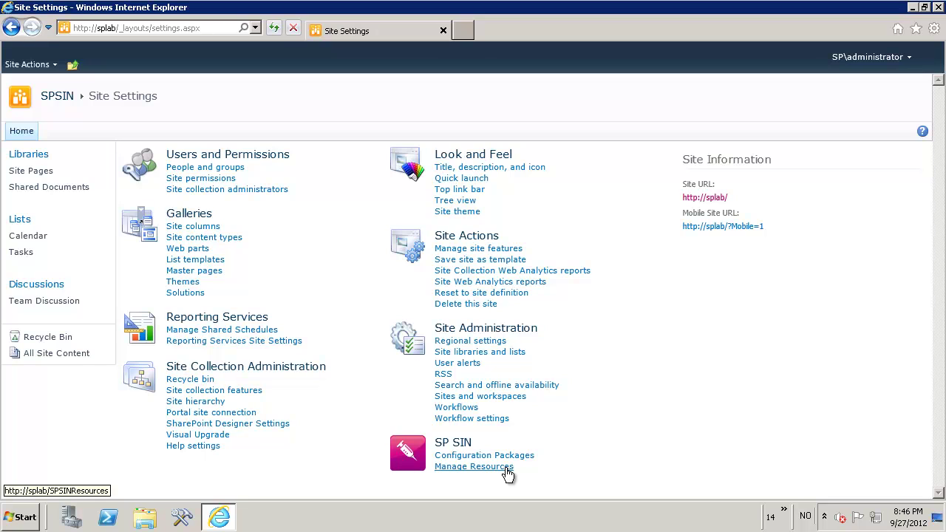
pyautogui.click(469, 466)
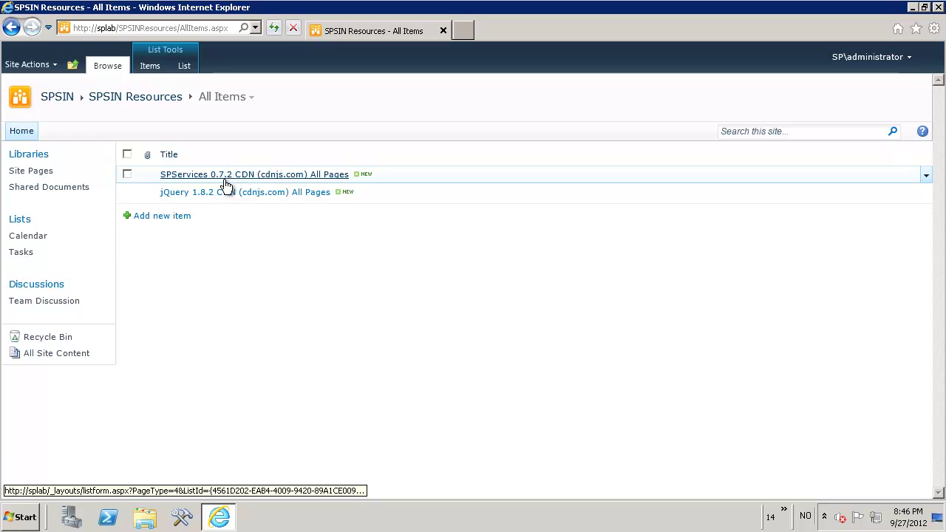
pyautogui.click(272, 196)
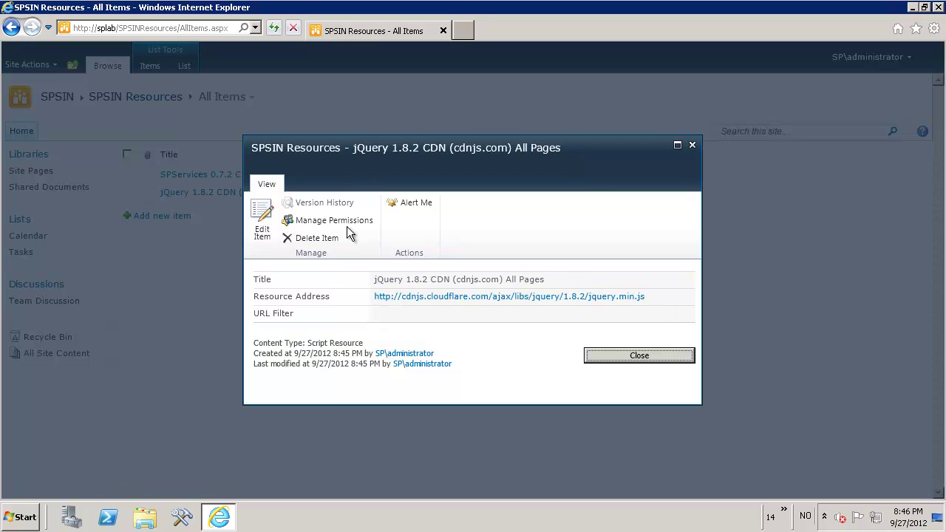
pyautogui.click(263, 226)
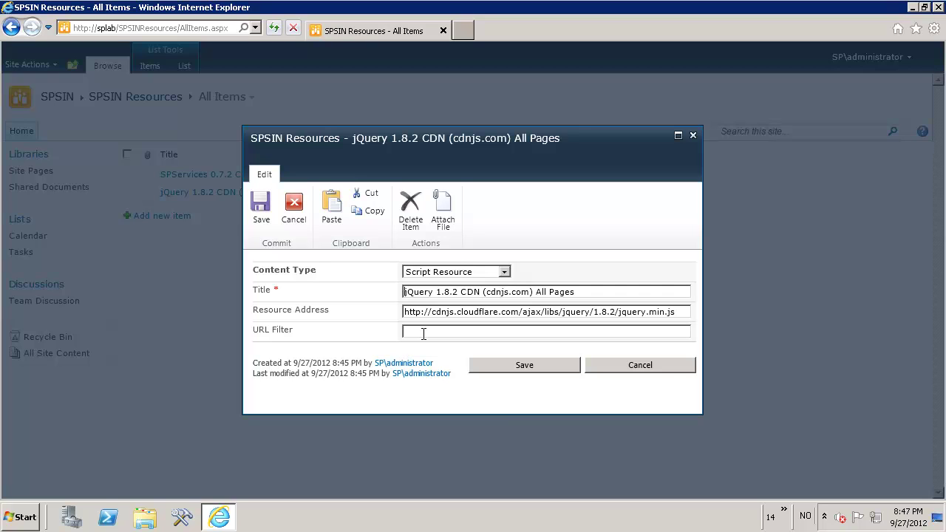
pyautogui.click(659, 367)
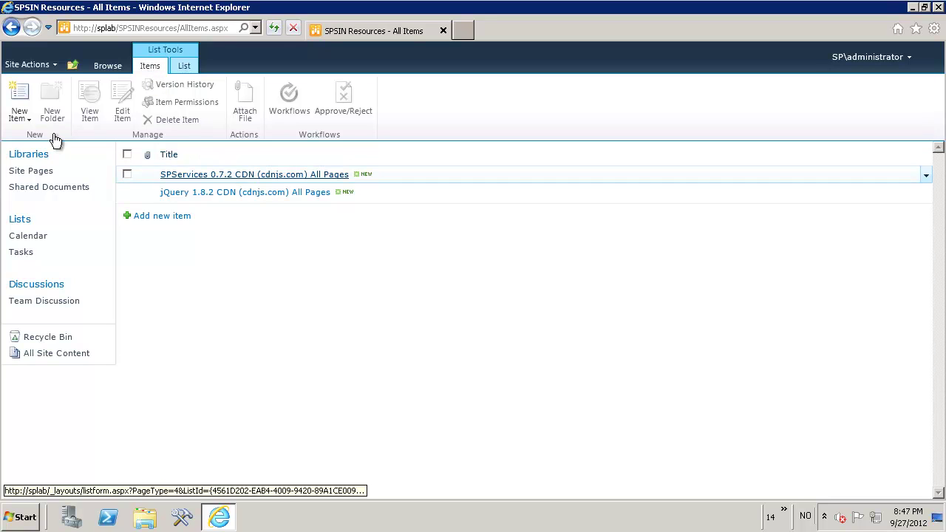
pyautogui.click(27, 118)
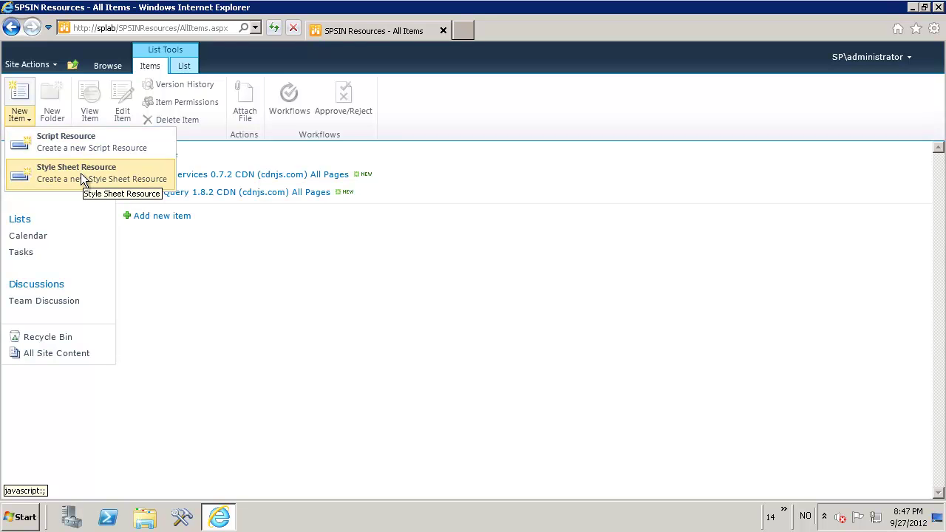
pyautogui.click(17, 236)
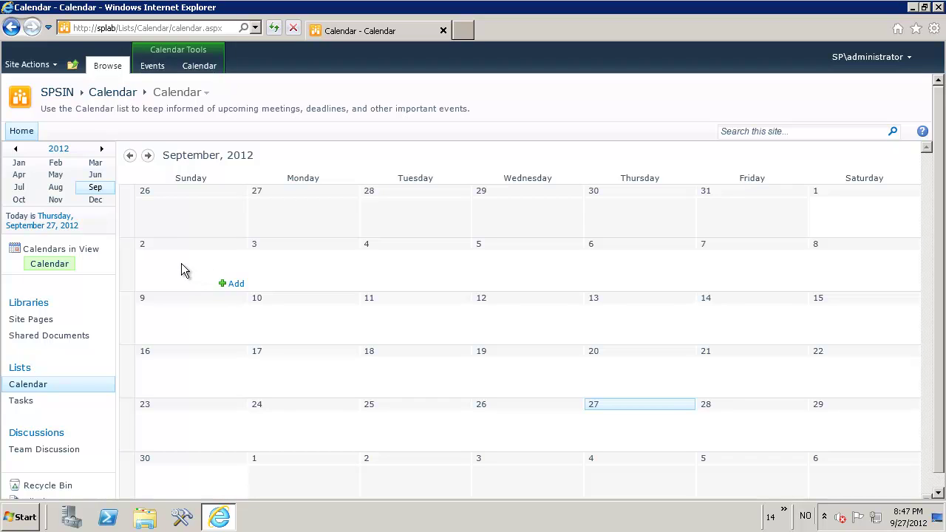
pyautogui.click(28, 64)
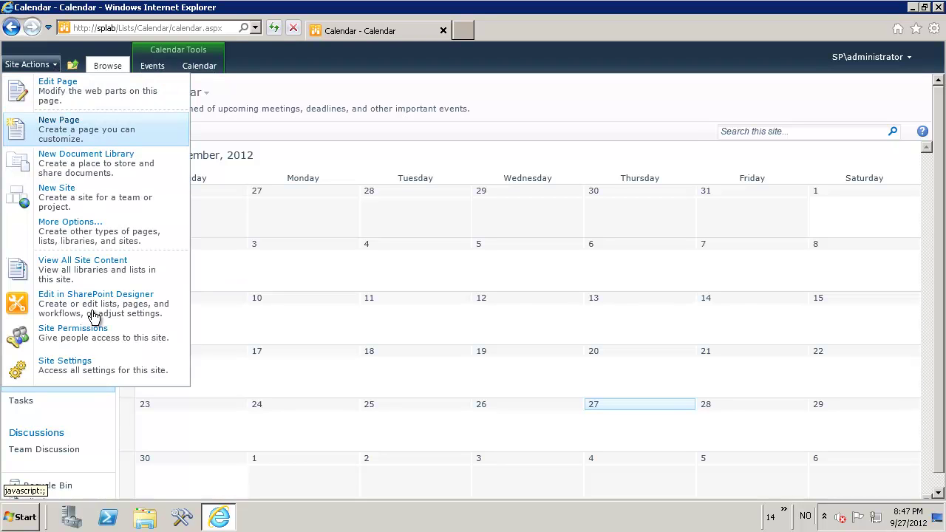
pyautogui.click(79, 372)
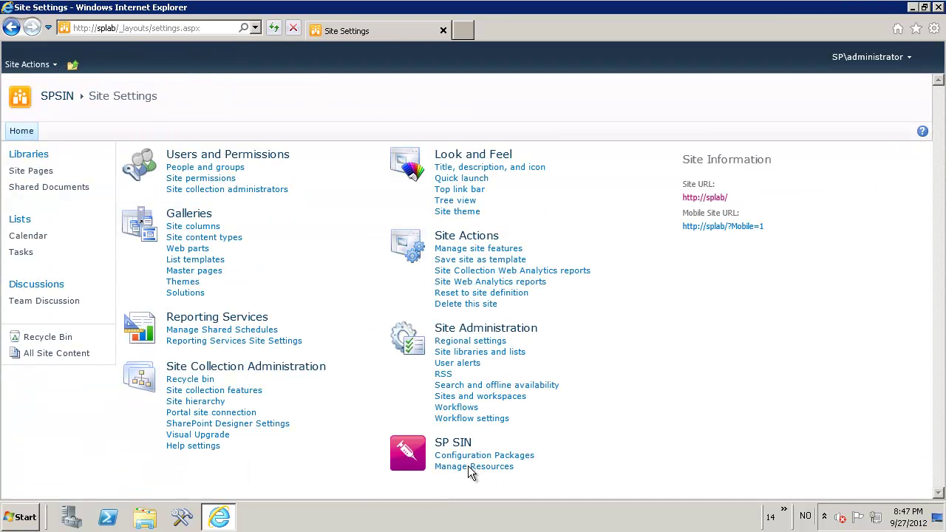
pyautogui.click(470, 466)
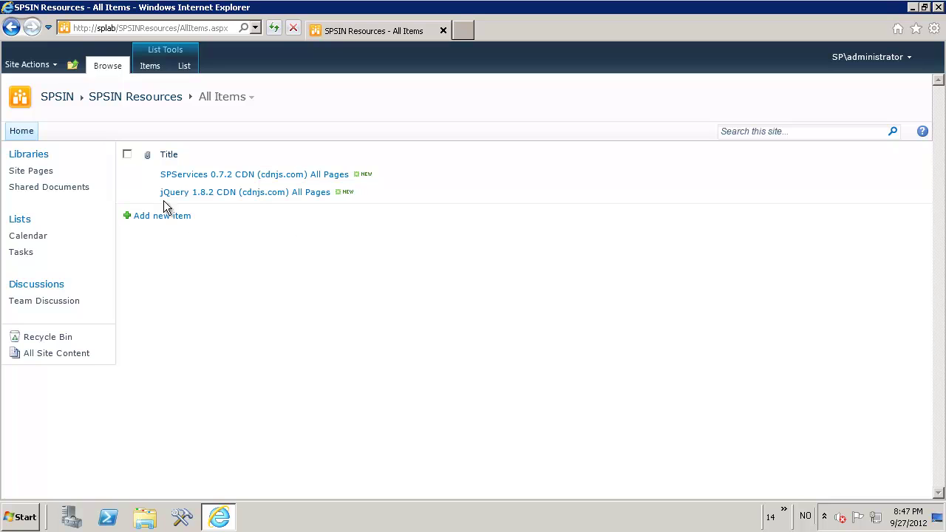
# Look at the fields of a blank new Style Sheet Resource in the SPSIN Resources list, discarding the form unsaved
pyautogui.click(149, 65)
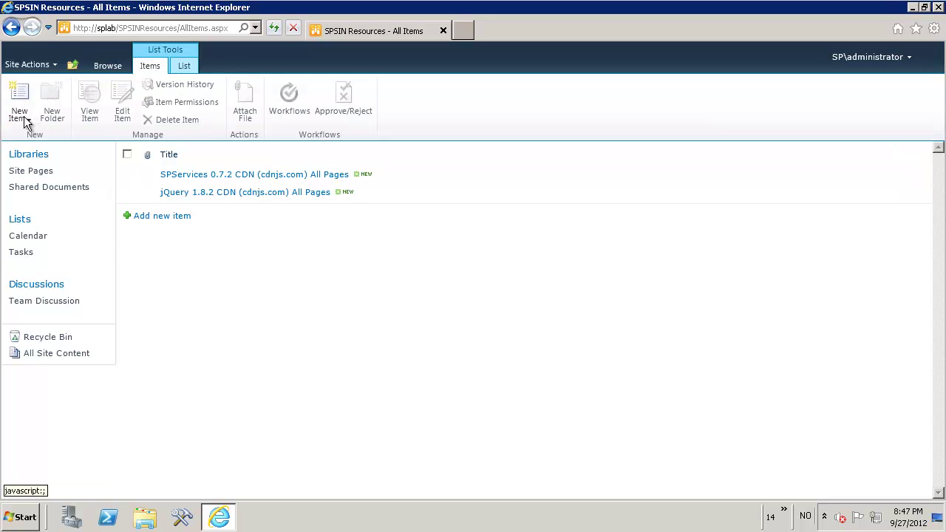
pyautogui.click(24, 121)
pyautogui.click(81, 174)
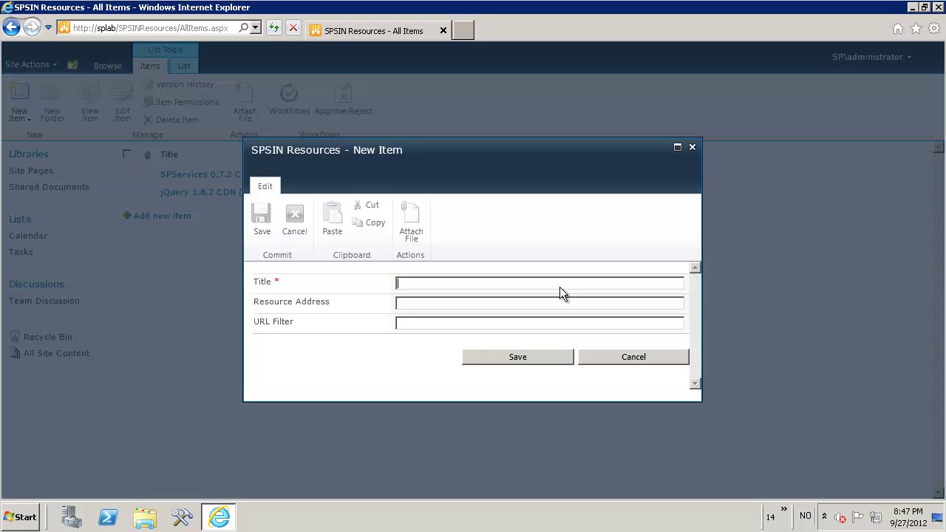
pyautogui.click(591, 355)
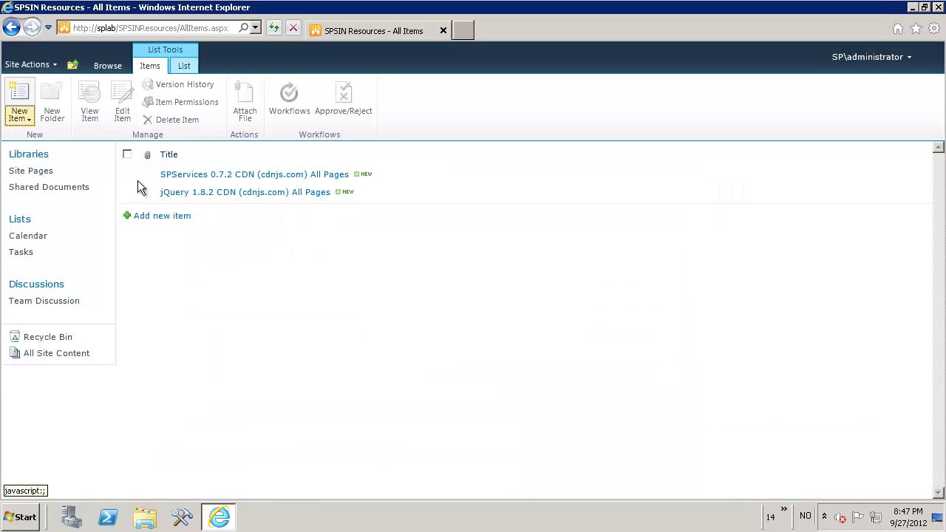
# Upload the Sundays.css file from the Desktop to the site's Site Assets library
pyautogui.click(43, 65)
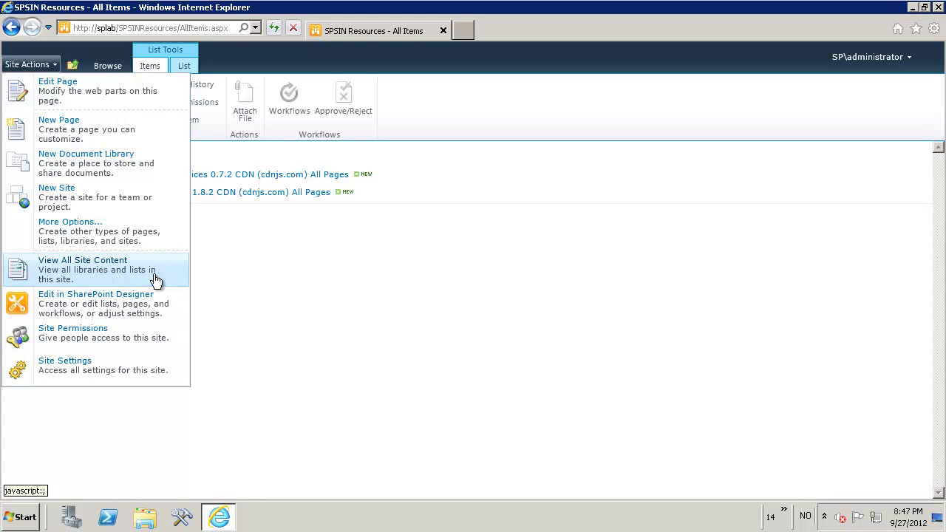
pyautogui.click(105, 276)
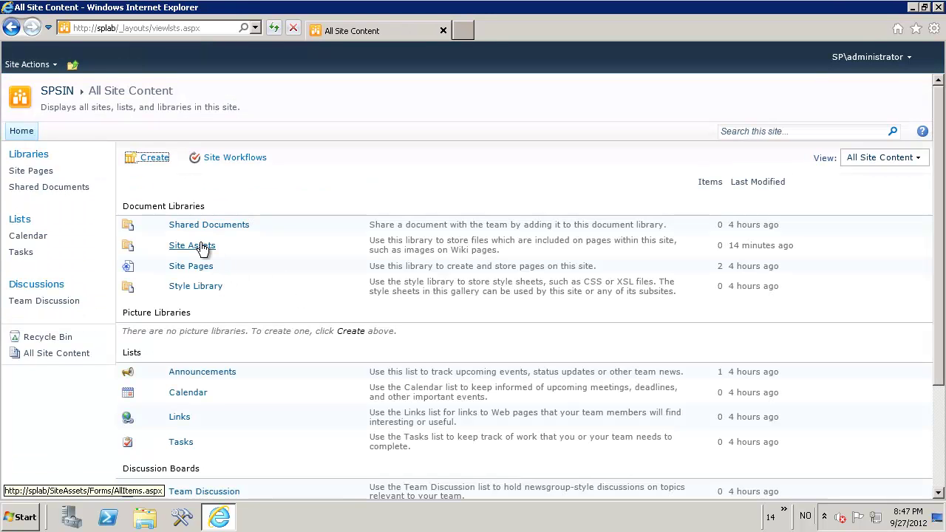
pyautogui.click(206, 246)
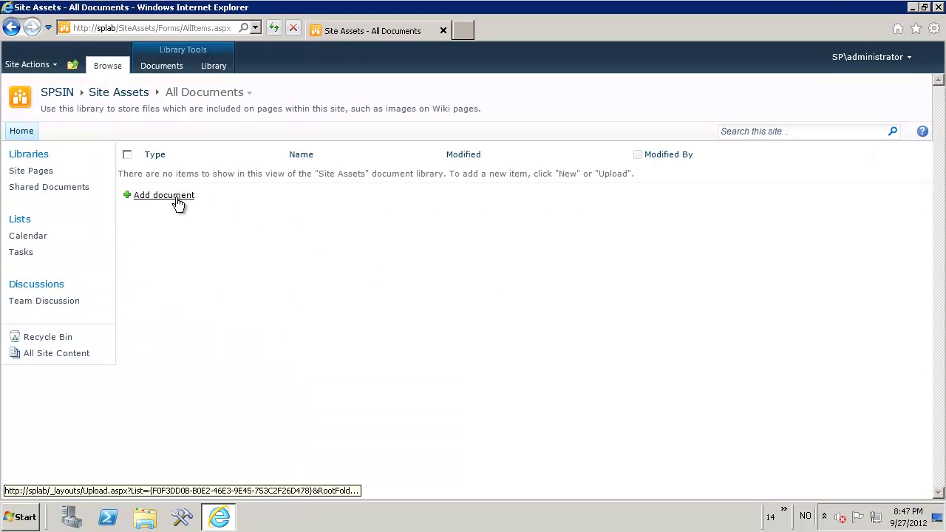
pyautogui.click(173, 197)
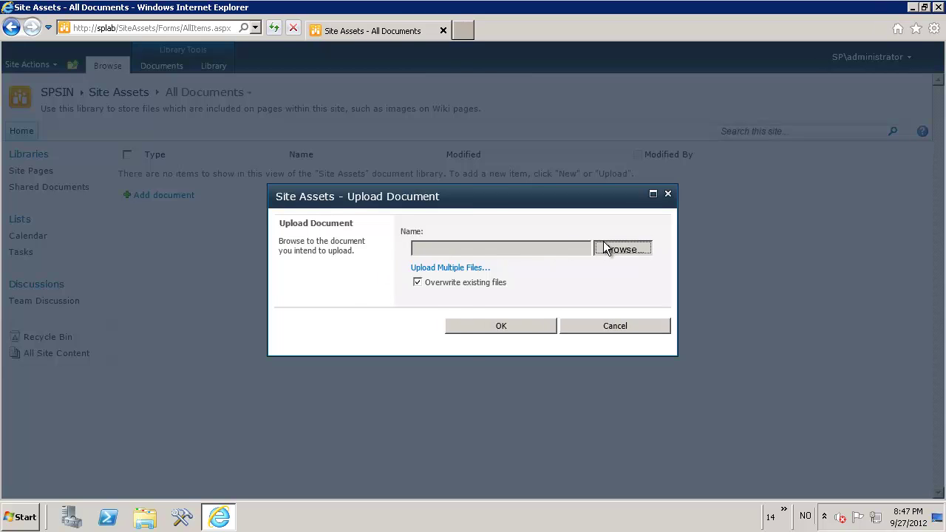
pyautogui.click(606, 248)
pyautogui.click(315, 200)
pyautogui.scroll(-3, 315, 200)
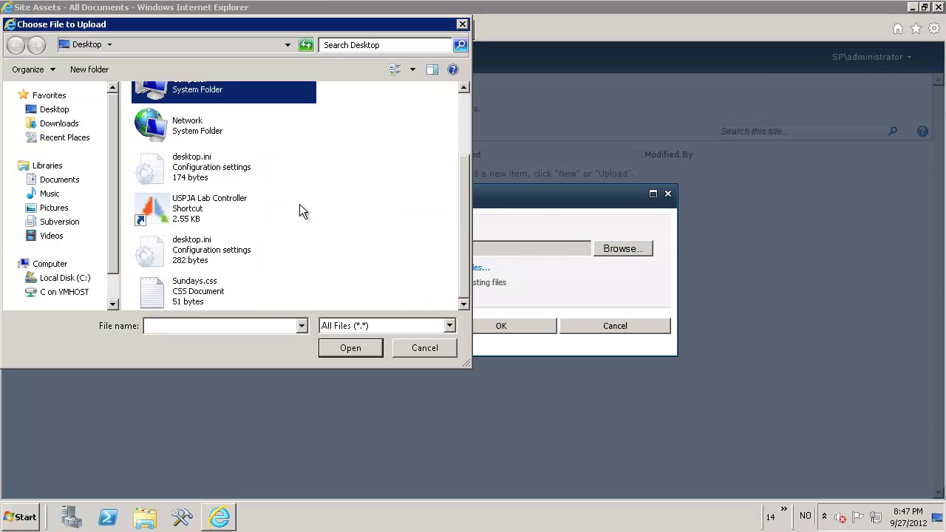
pyautogui.click(205, 294)
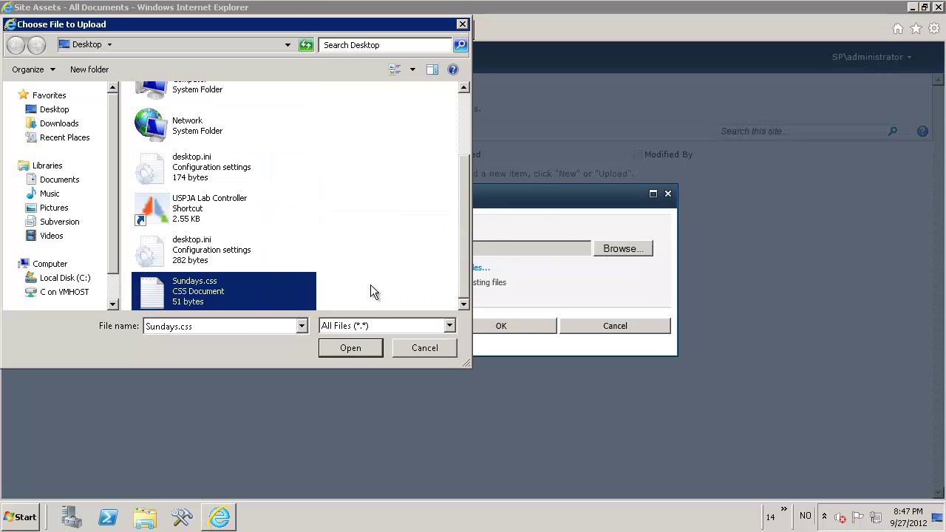
pyautogui.click(345, 345)
pyautogui.click(507, 328)
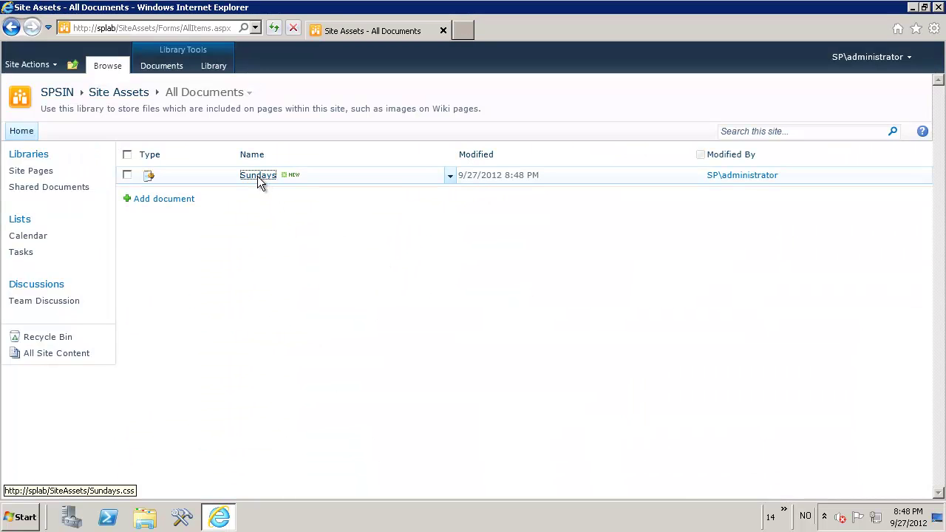
# Copy the uploaded Sundays file's link address and start a new Style Sheet Resource in the SP SIN resources list
pyautogui.rightClick(257, 176)
pyautogui.click(301, 296)
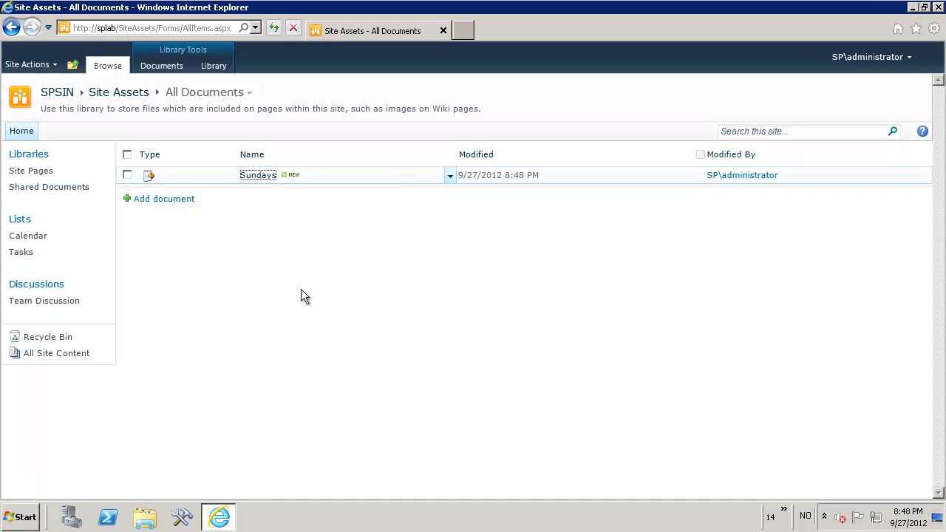
pyautogui.click(50, 66)
pyautogui.click(79, 369)
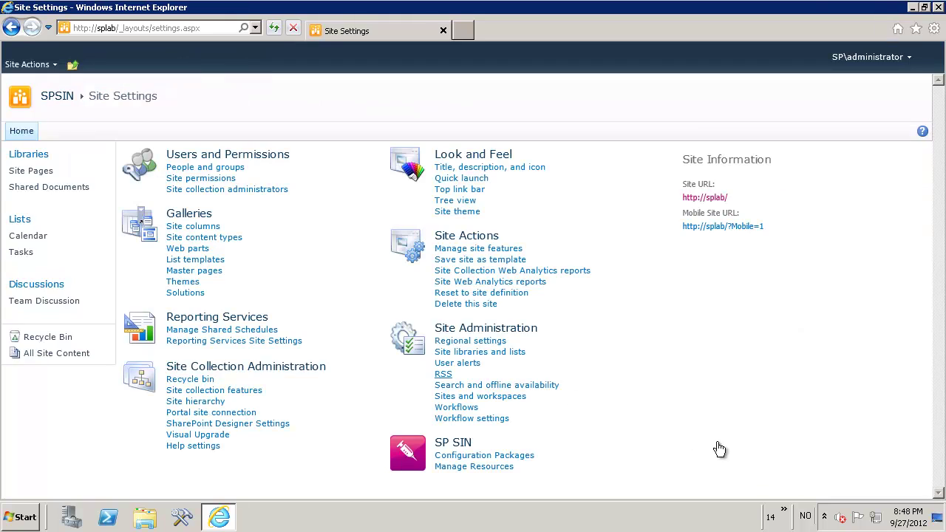
pyautogui.click(488, 467)
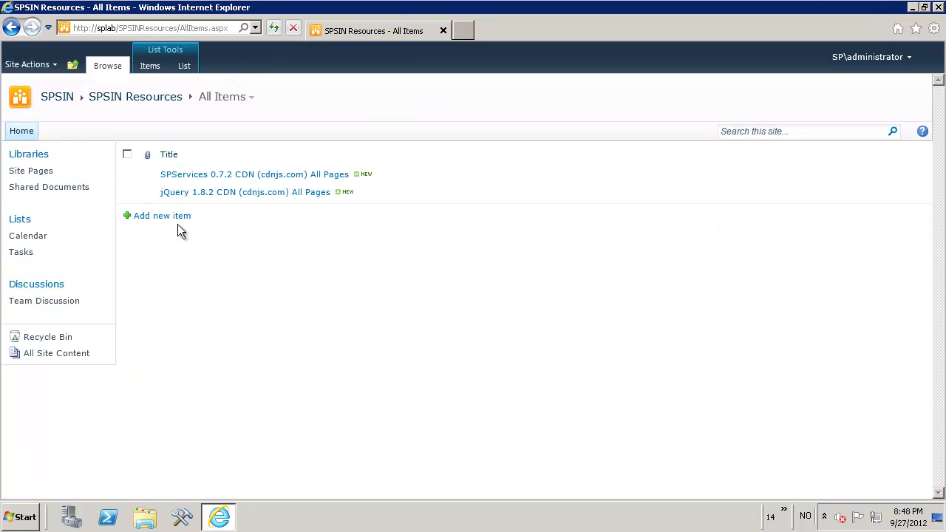
pyautogui.click(153, 65)
pyautogui.click(19, 112)
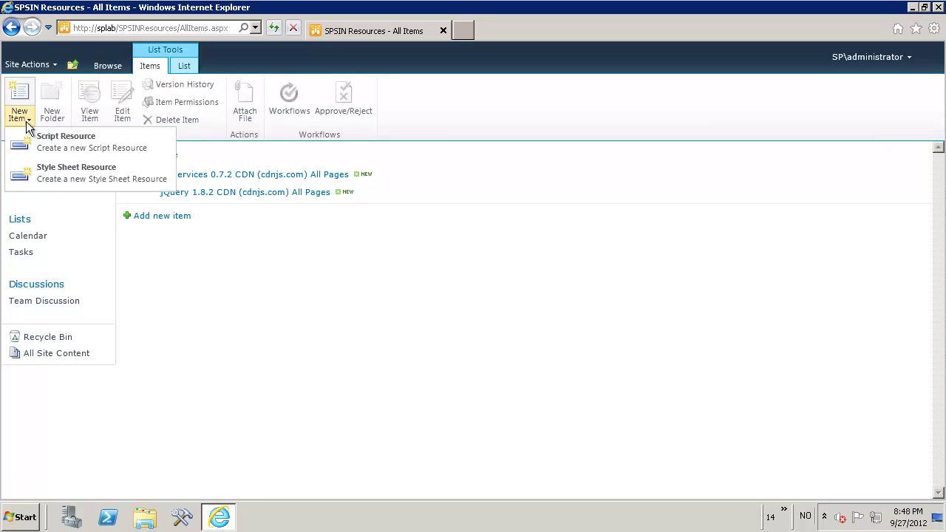
pyautogui.click(56, 169)
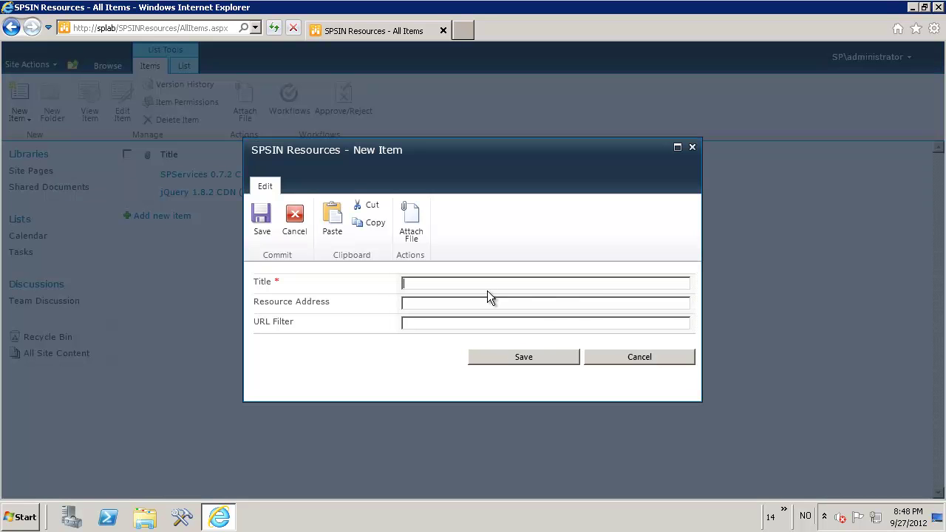
pyautogui.write('Sundayhs')
pyautogui.press('BackSpace')
pyautogui.press('BackSpace')
pyautogui.write('sRed')
pyautogui.press('Left')
pyautogui.press('Left')
pyautogui.press('Left')
pyautogui.hotkey('ctrl', 'v')
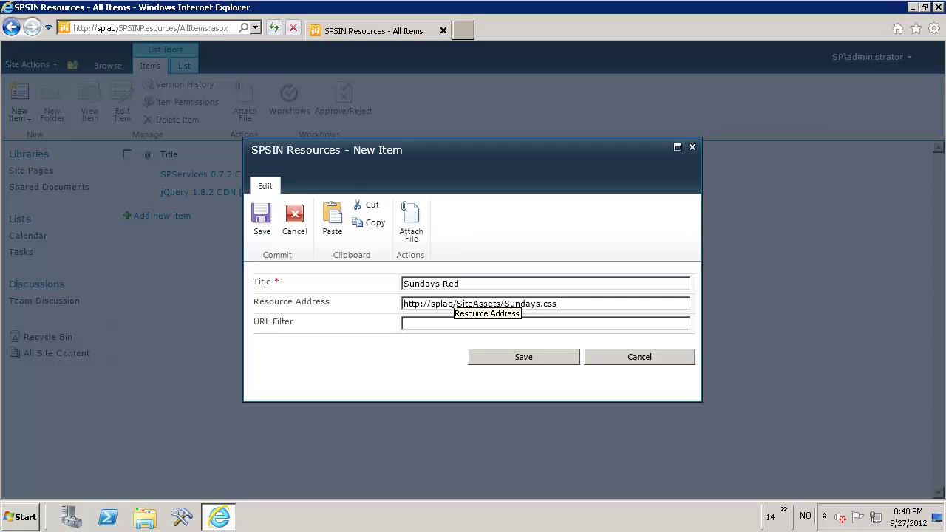
pyautogui.click(431, 304)
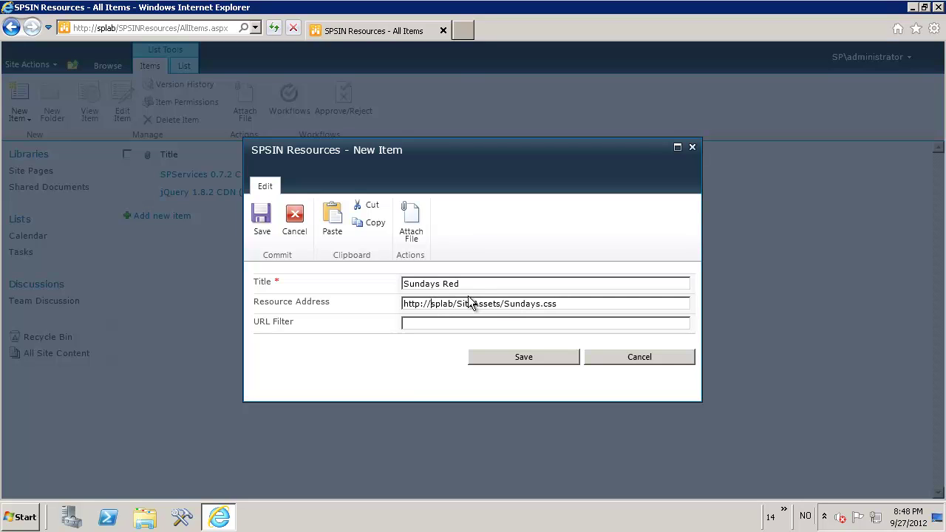
pyautogui.click(454, 303)
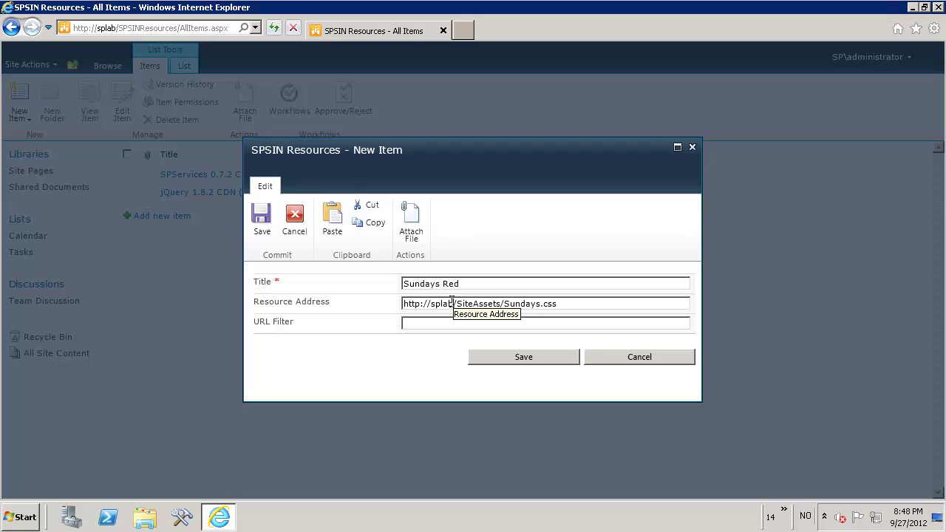
# Set the resource's URL filter to "calendar" and save the new item
pyautogui.click(529, 323)
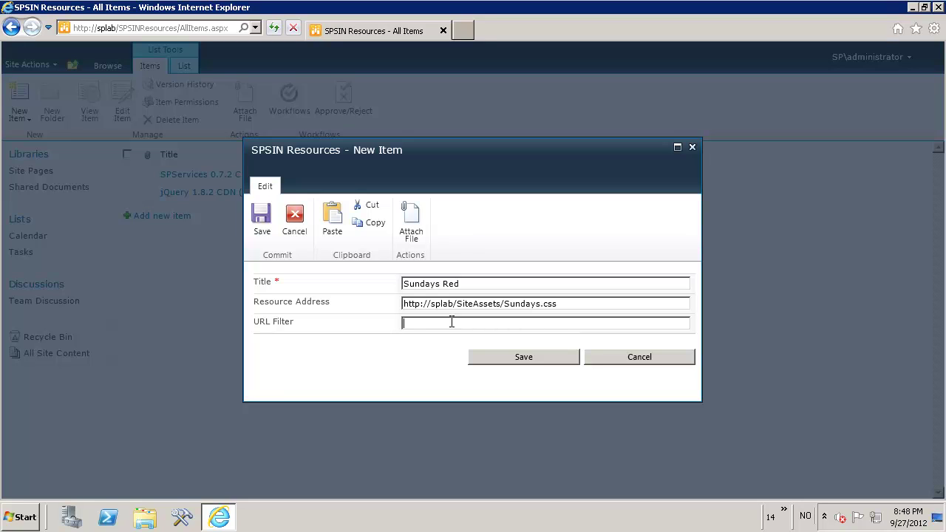
pyautogui.write('calendar')
pyautogui.click(570, 364)
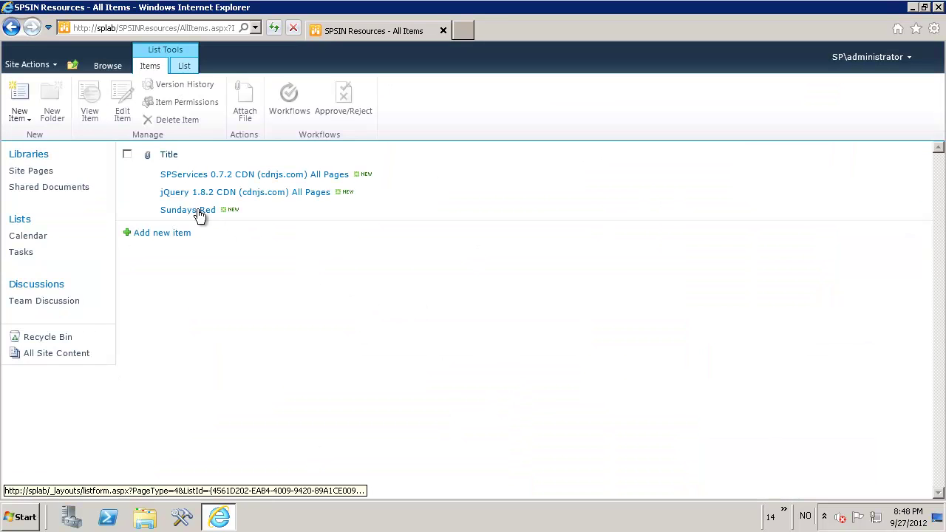
# Check which injected resource tags the SPSIN Resources page's HTML source contains, highlight the script tags and close the source view
pyautogui.rightClick(299, 260)
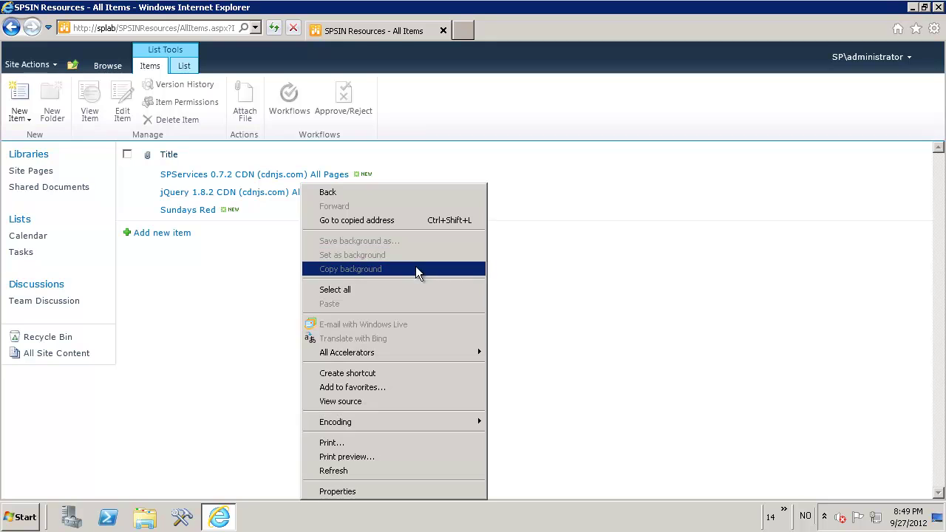
pyautogui.click(414, 403)
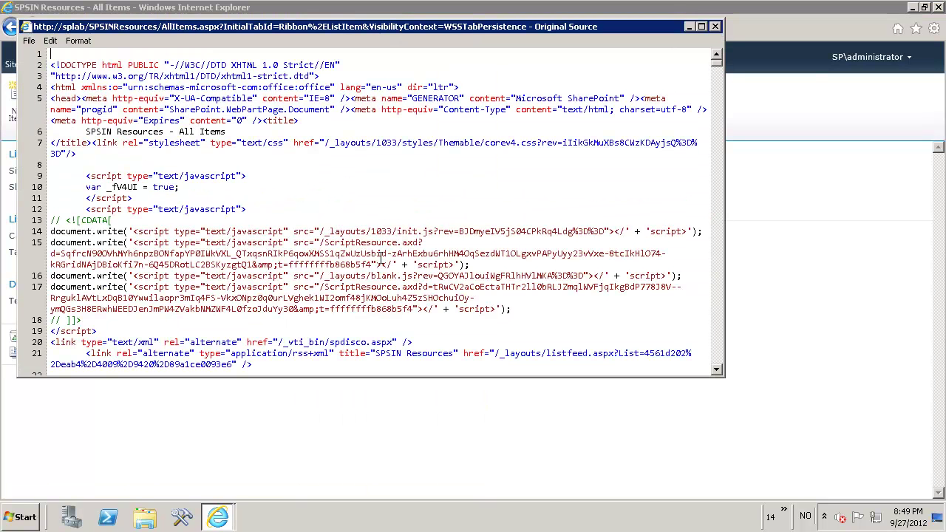
pyautogui.scroll(-4, 381, 259)
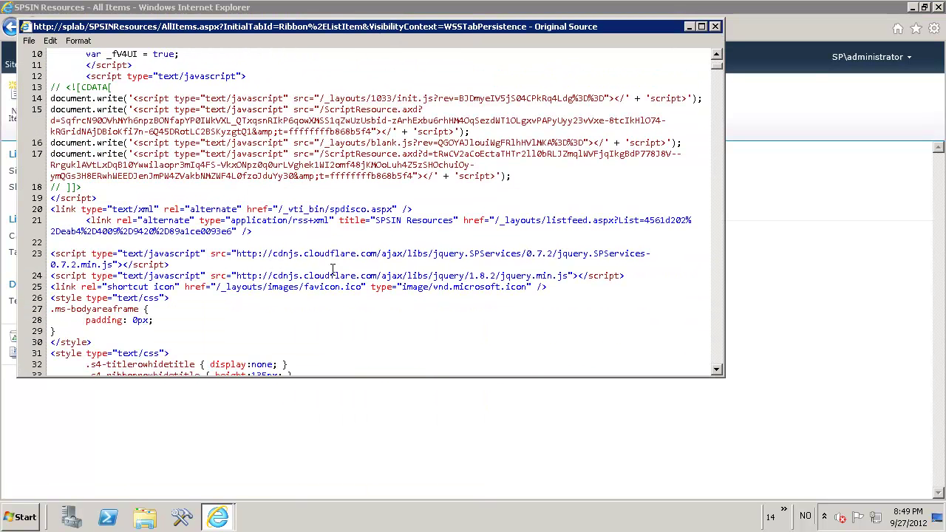
pyautogui.moveTo(637, 276); pyautogui.dragTo(50, 250)
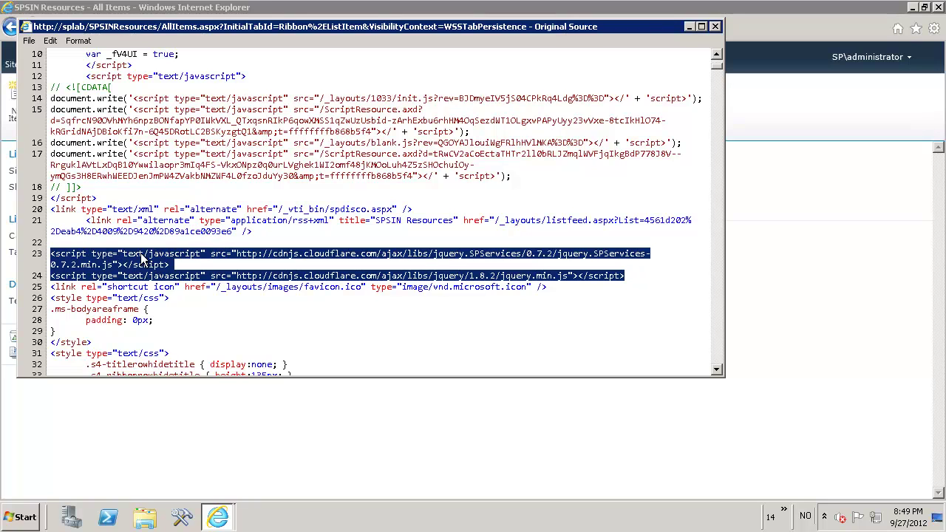
pyautogui.click(195, 253)
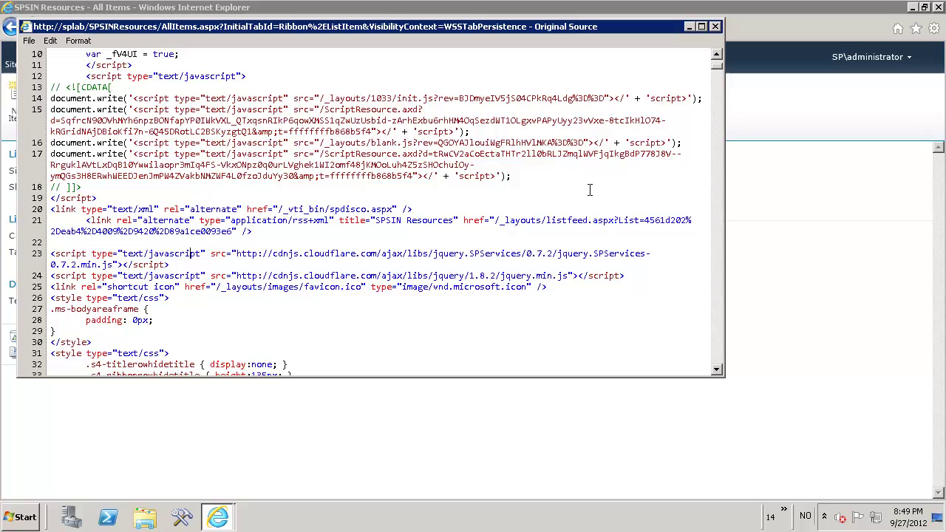
pyautogui.click(715, 25)
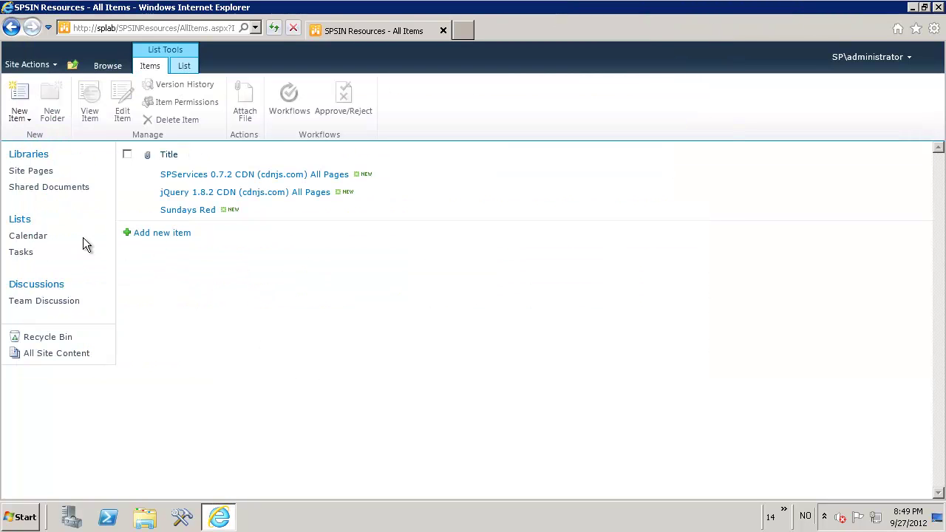
# Open the site's Calendar and check its HTML source for the Sundays.css link tag, highlighting it before closing the source view
pyautogui.click(44, 237)
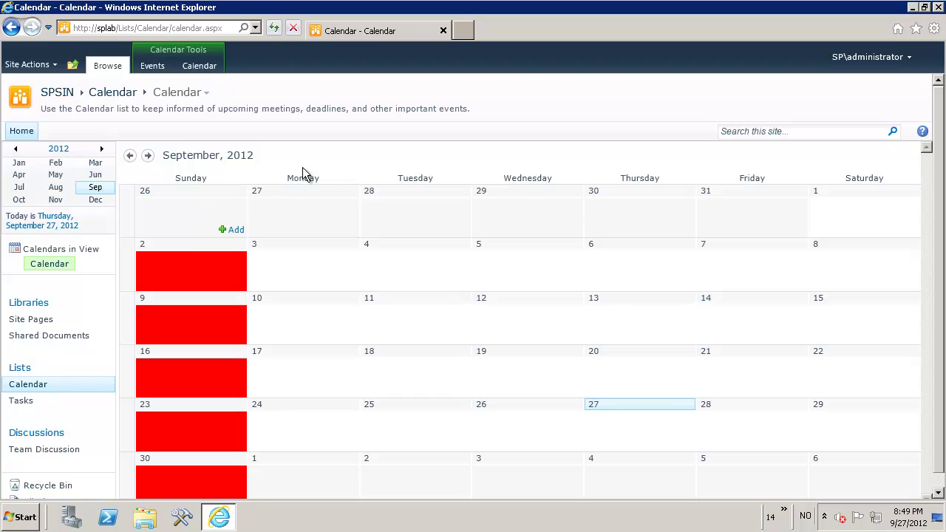
pyautogui.rightClick(433, 151)
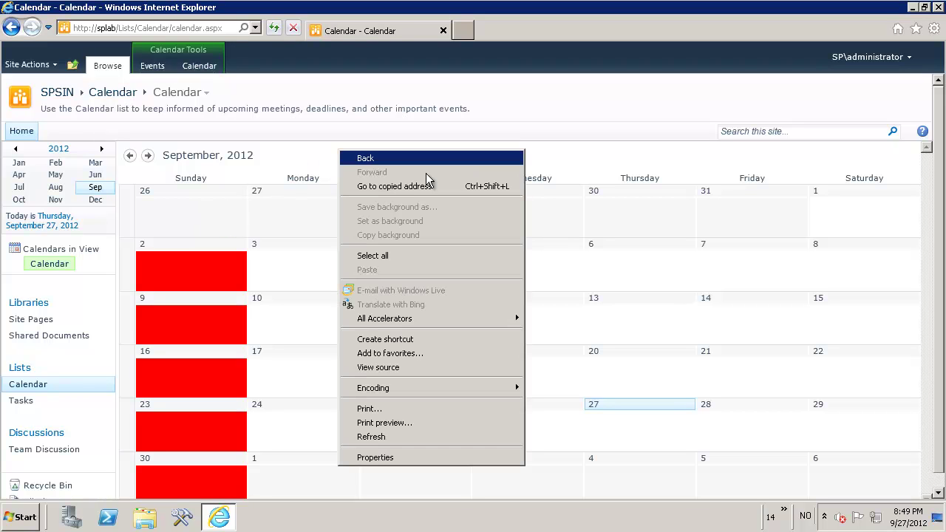
pyautogui.click(392, 370)
pyautogui.scroll(-3, 419, 241)
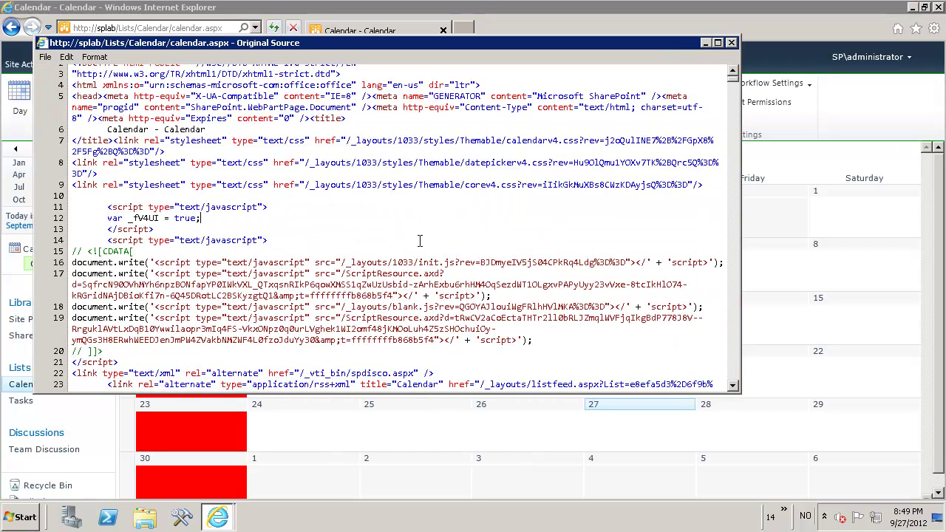
pyautogui.scroll(-1, 419, 240)
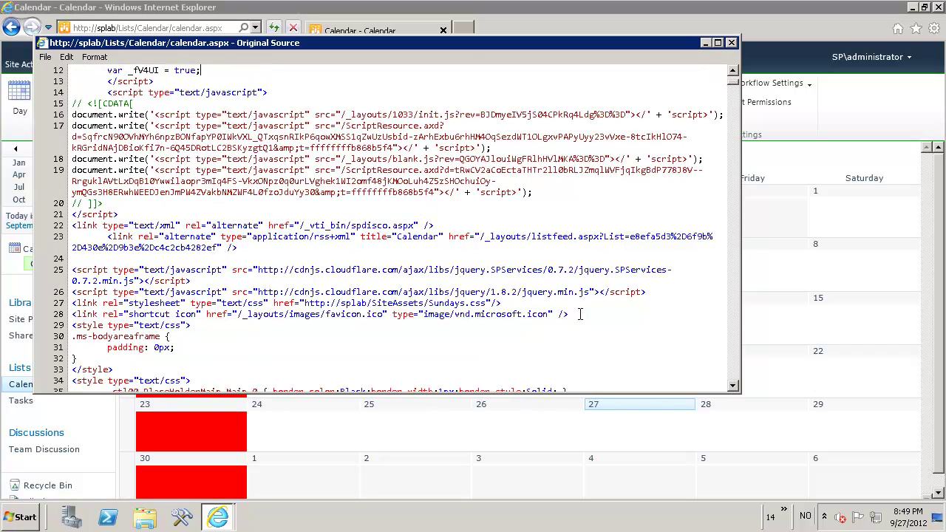
pyautogui.moveTo(504, 304); pyautogui.dragTo(66, 301)
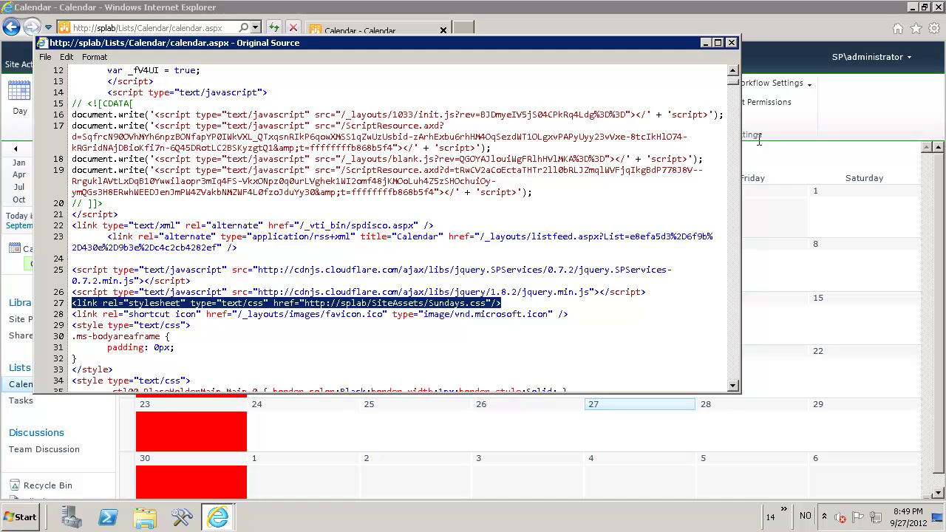
pyautogui.click(732, 43)
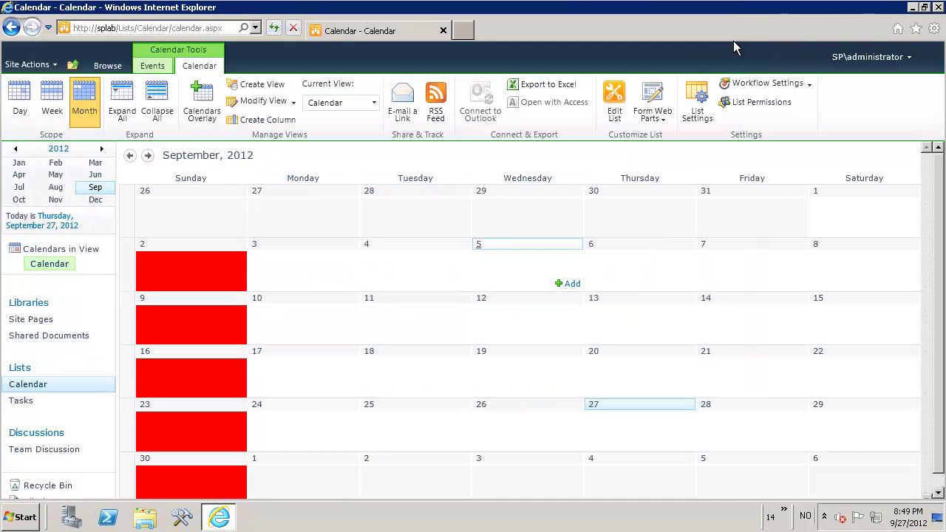